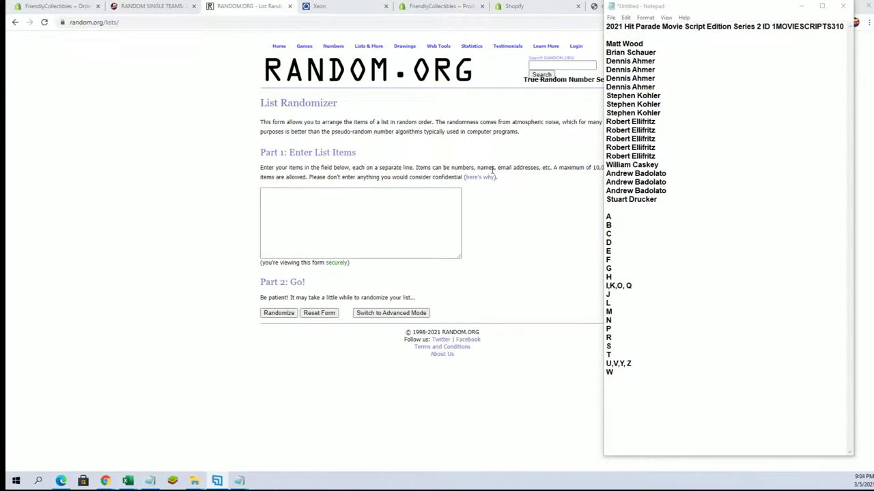
# Copy the owner names from the notes into List Randomizer and randomize them.
pyautogui.moveTo(606, 44); pyautogui.dragTo(678, 199)
pyautogui.rightClick(653, 129)
pyautogui.click(671, 150)
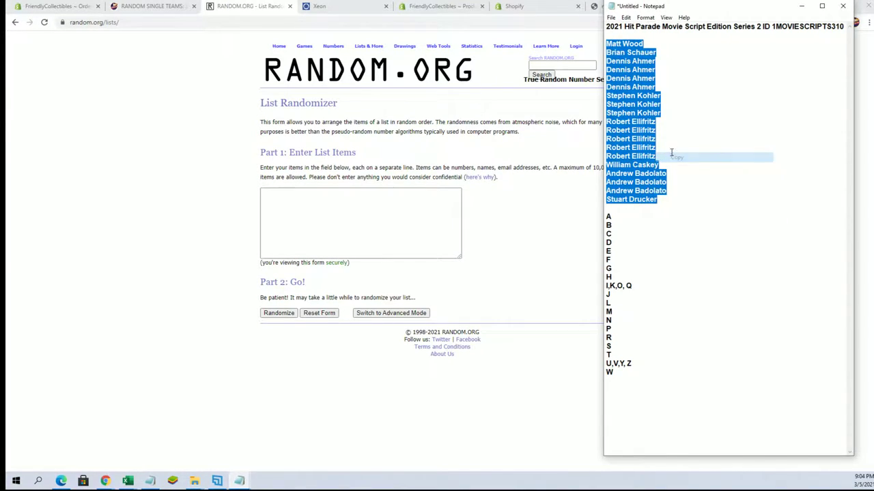
pyautogui.click(292, 220)
pyautogui.rightClick(293, 221)
pyautogui.click(315, 290)
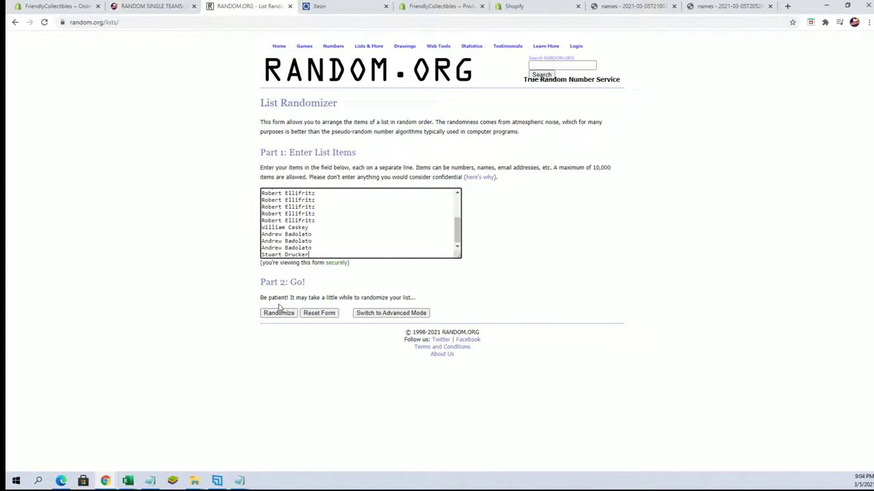
pyautogui.click(276, 313)
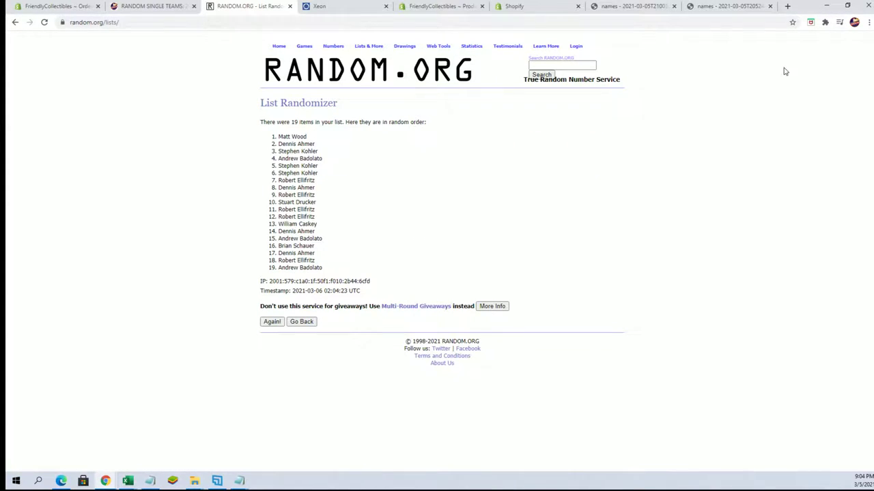
# Enlarge the page, reshuffle the names repeatedly, and select all 19 shuffled results.
pyautogui.click(868, 22)
pyautogui.click(840, 108)
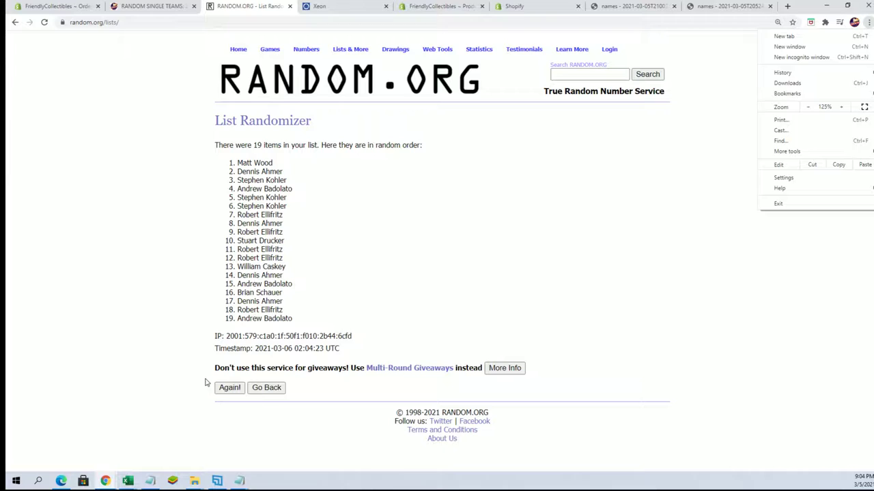
pyautogui.click(226, 387)
pyautogui.click(225, 408)
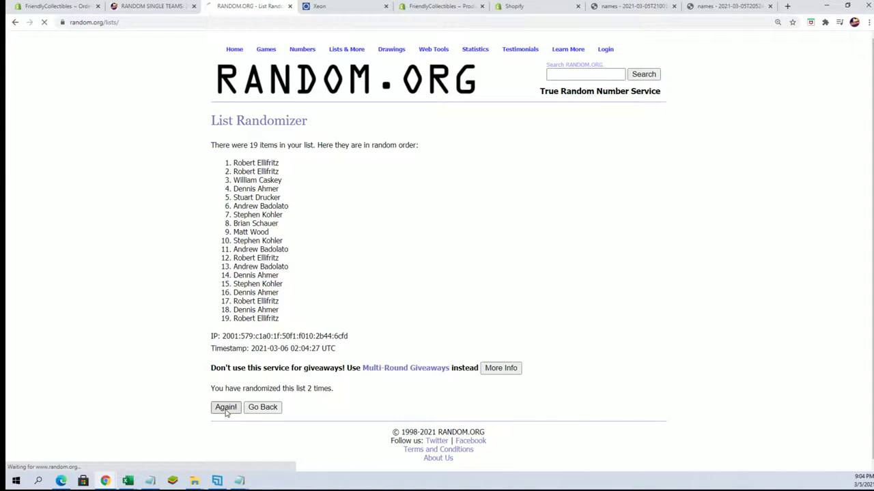
pyautogui.click(225, 408)
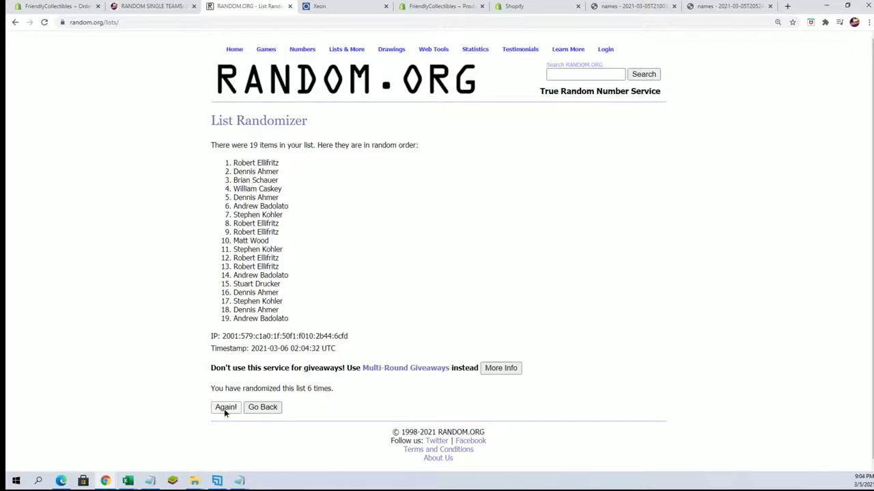
pyautogui.click(225, 408)
pyautogui.moveTo(234, 161); pyautogui.dragTo(288, 317)
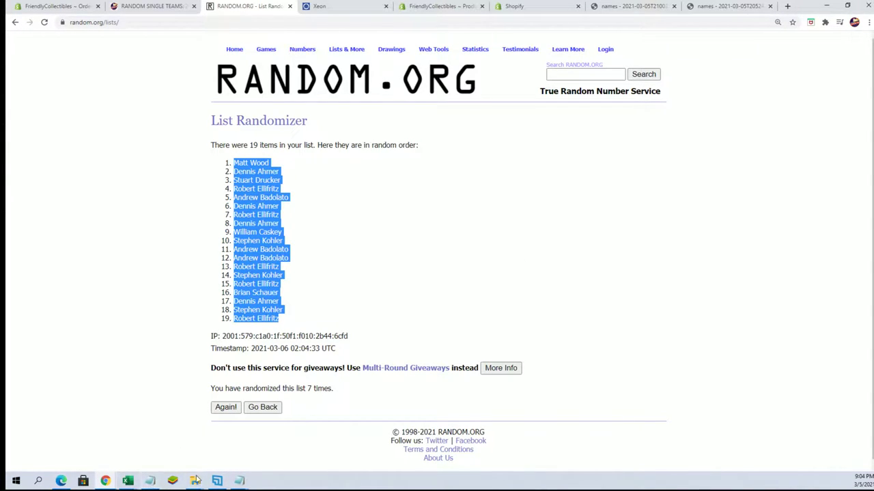
# Paste the shuffled names as text into A2:A20, narrow column A, then minimize Excel.
pyautogui.moveTo(127, 481)
pyautogui.click(430, 434)
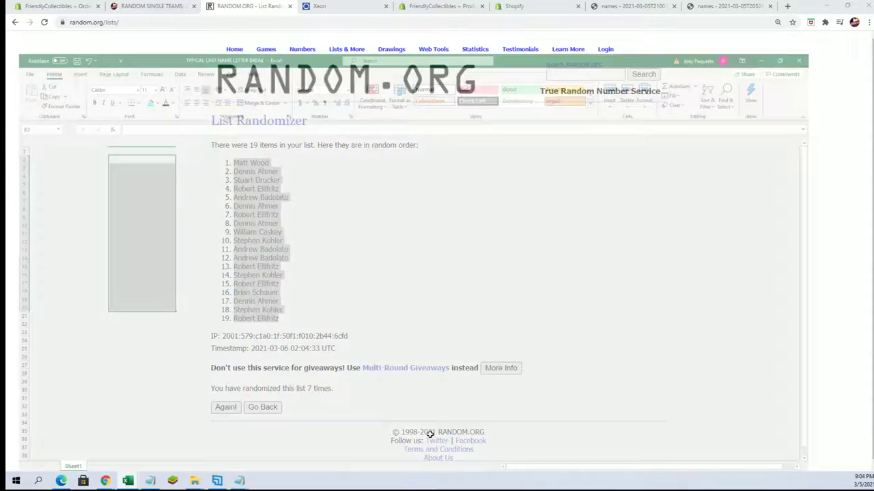
pyautogui.rightClick(44, 115)
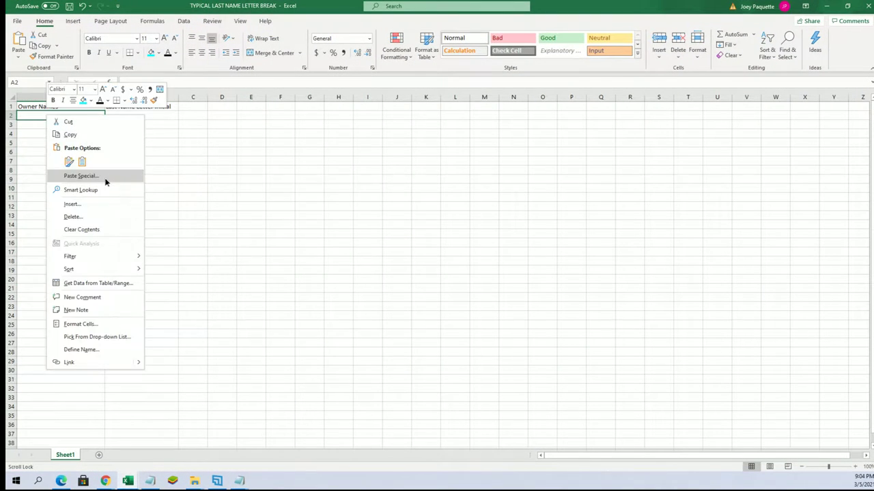
pyautogui.click(106, 178)
pyautogui.click(41, 126)
pyautogui.click(165, 257)
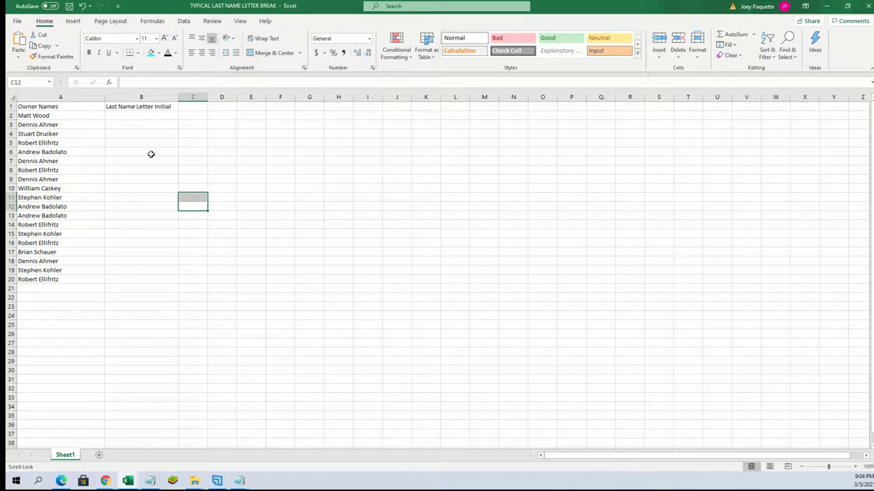
pyautogui.moveTo(104, 97); pyautogui.dragTo(68, 97)
pyautogui.click(107, 119)
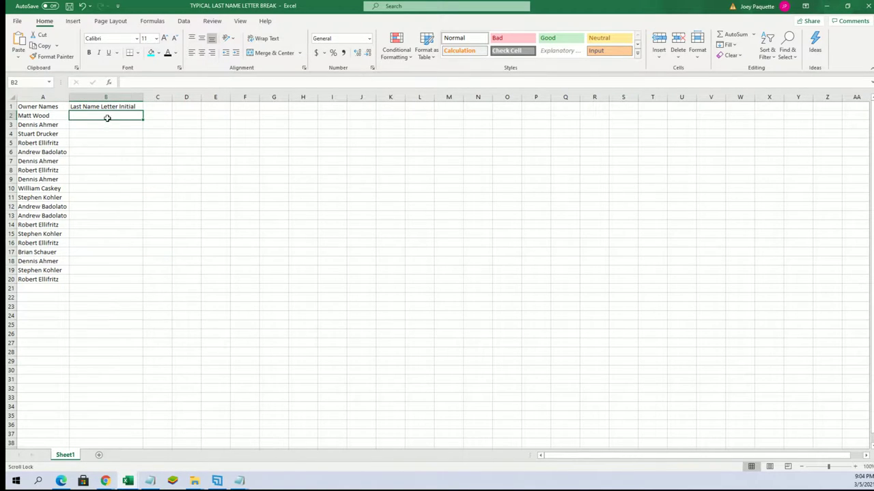
pyautogui.click(826, 5)
# Reopen an empty List Randomizer and copy the letter groups A through W from the notes.
pyautogui.click(361, 61)
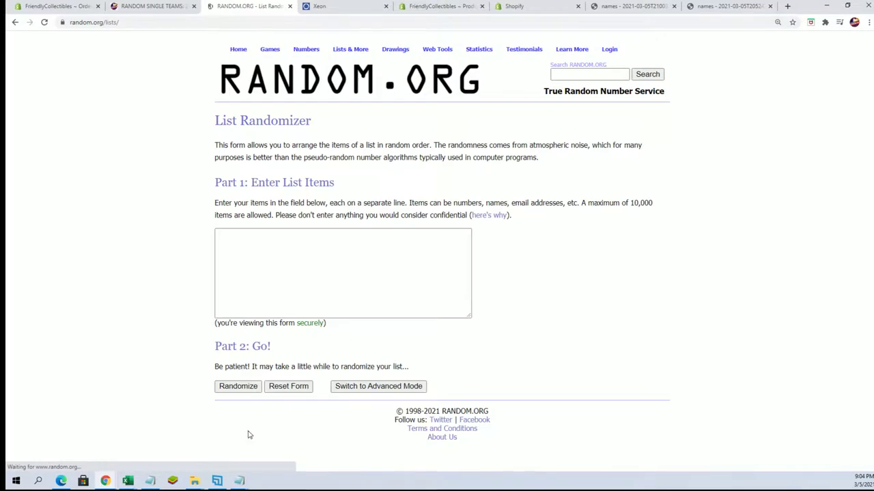
pyautogui.moveTo(239, 481)
pyautogui.click(304, 438)
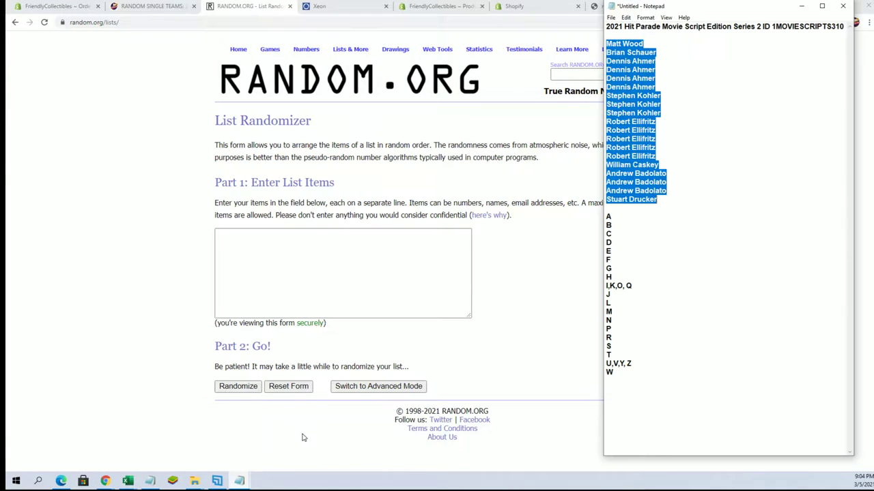
pyautogui.click(672, 187)
pyautogui.moveTo(627, 383); pyautogui.dragTo(611, 225)
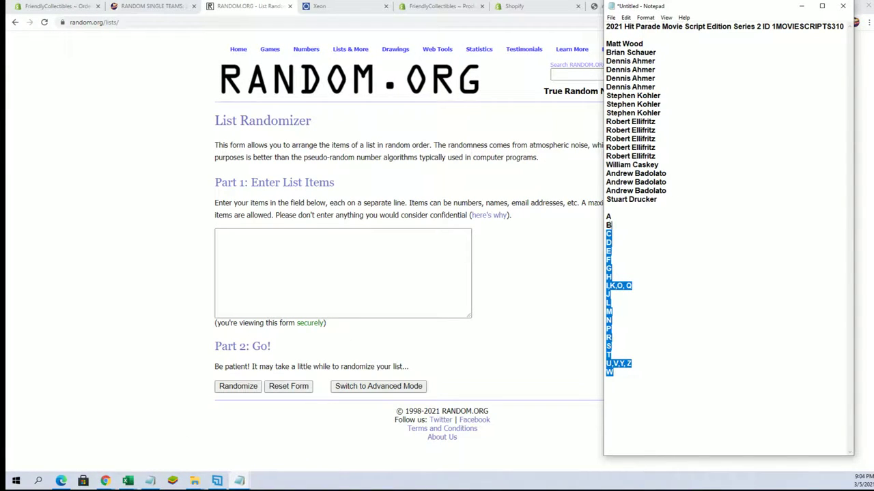
pyautogui.rightClick(619, 217)
pyautogui.click(653, 246)
# Paste the letter groups, randomize and reshuffle them repeatedly, then select all 19 results.
pyautogui.click(337, 269)
pyautogui.rightClick(342, 274)
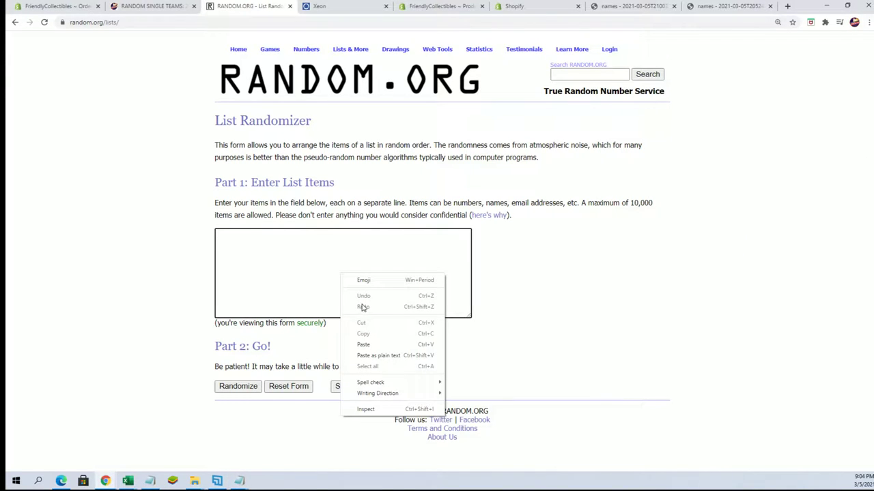
pyautogui.click(363, 345)
pyautogui.click(236, 386)
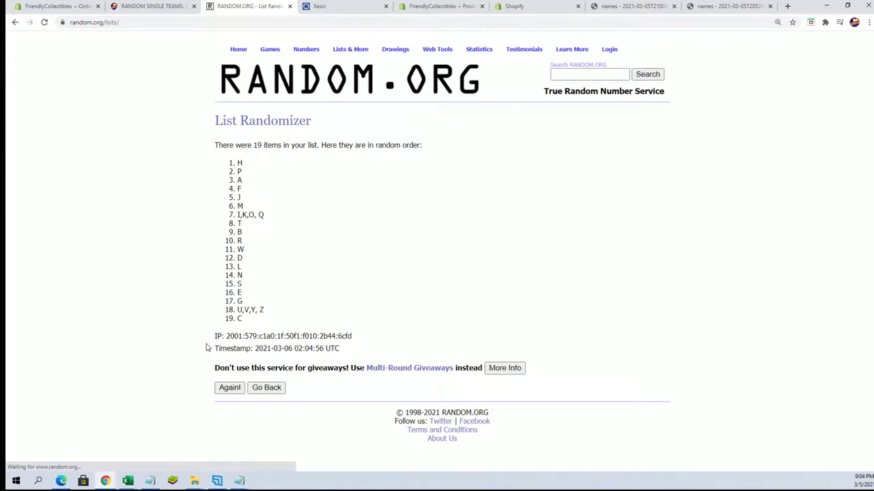
pyautogui.click(223, 389)
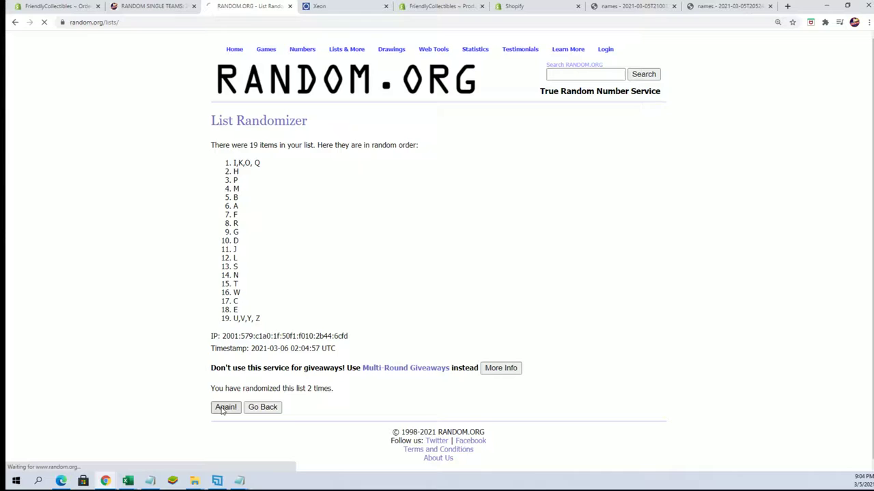
pyautogui.click(225, 407)
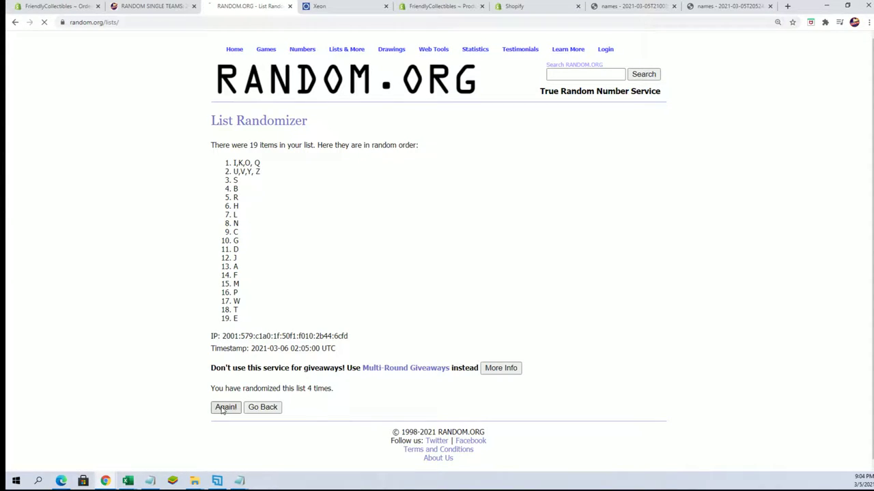
pyautogui.click(225, 406)
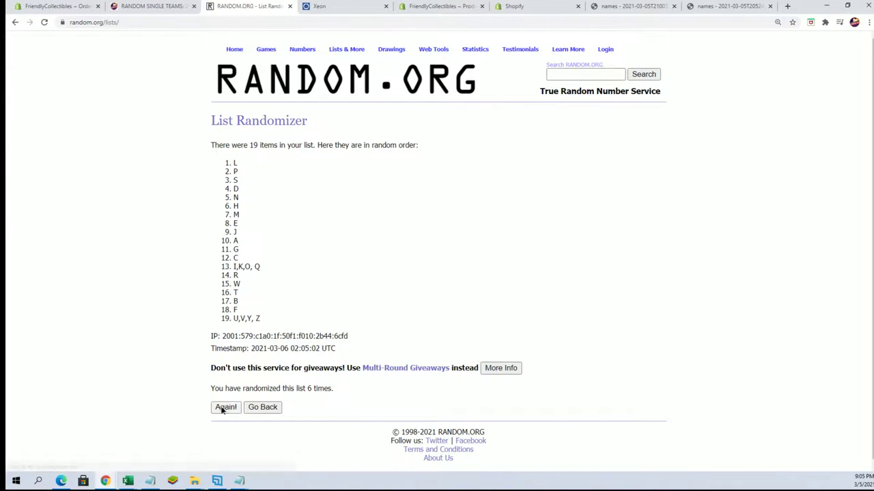
pyautogui.click(223, 408)
pyautogui.moveTo(234, 164); pyautogui.dragTo(258, 318)
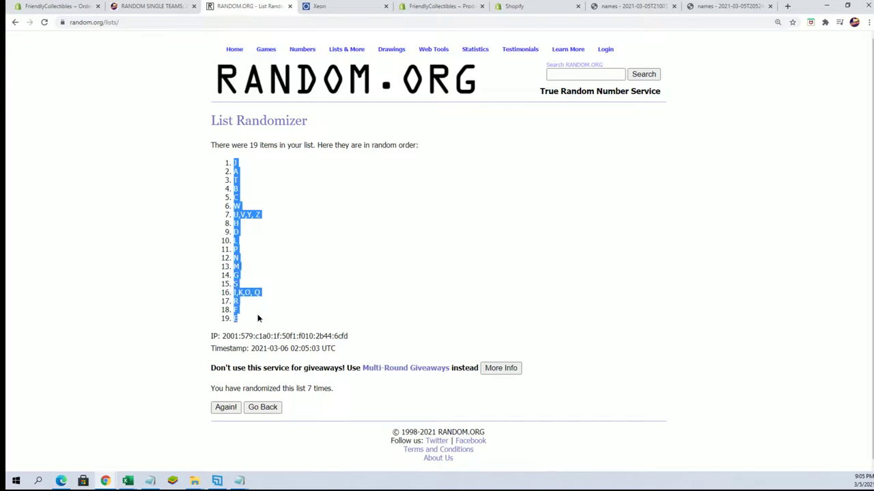
# Paste the shuffled letter groups as text into B2:B20 of the workbook.
pyautogui.moveTo(127, 480)
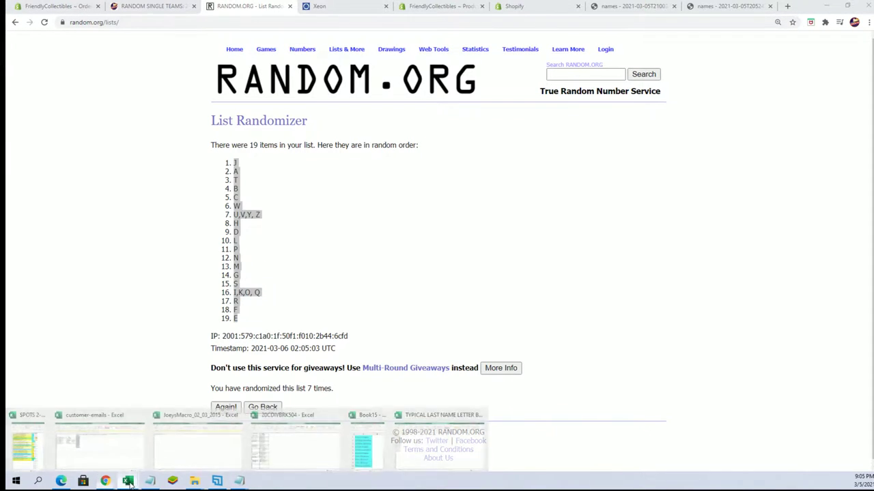
pyautogui.click(442, 436)
pyautogui.rightClick(99, 114)
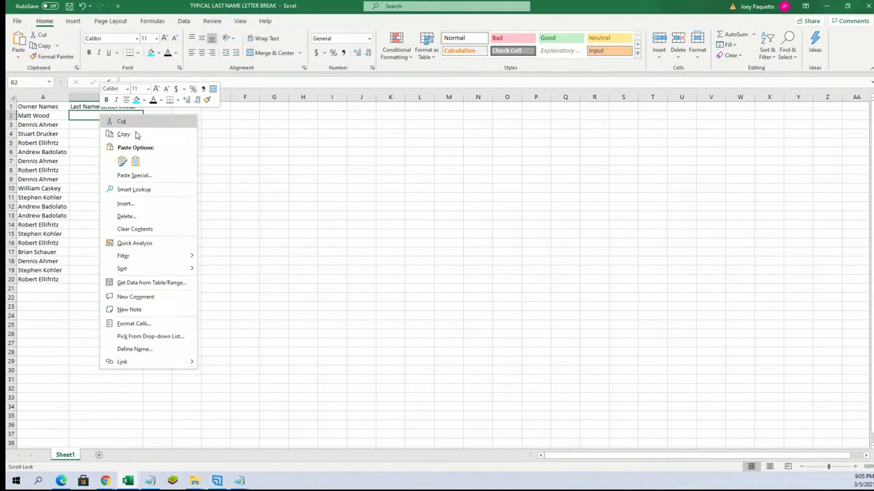
pyautogui.click(144, 172)
pyautogui.click(94, 122)
pyautogui.click(208, 254)
pyautogui.click(236, 207)
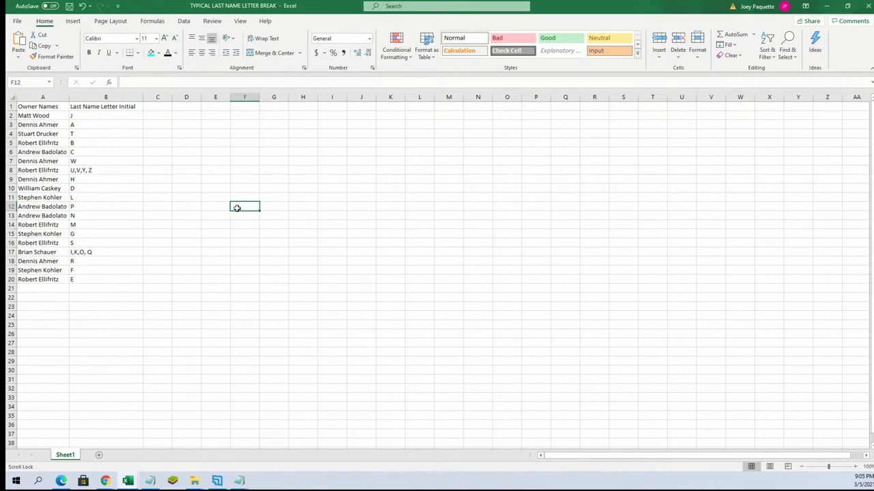
# Make columns A and B bold with All Borders, then zoom in on the table.
pyautogui.moveTo(68, 97); pyautogui.dragTo(102, 97)
pyautogui.click(88, 53)
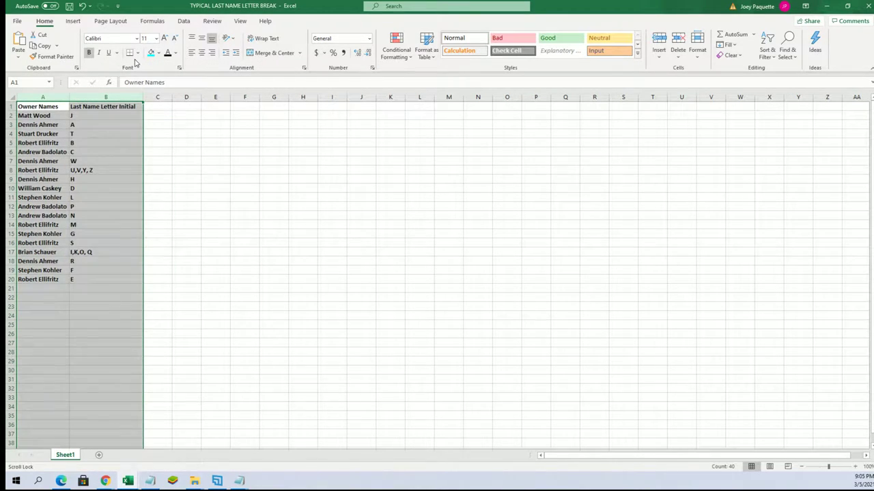
pyautogui.click(137, 53)
pyautogui.click(175, 144)
pyautogui.click(215, 151)
pyautogui.click(59, 116)
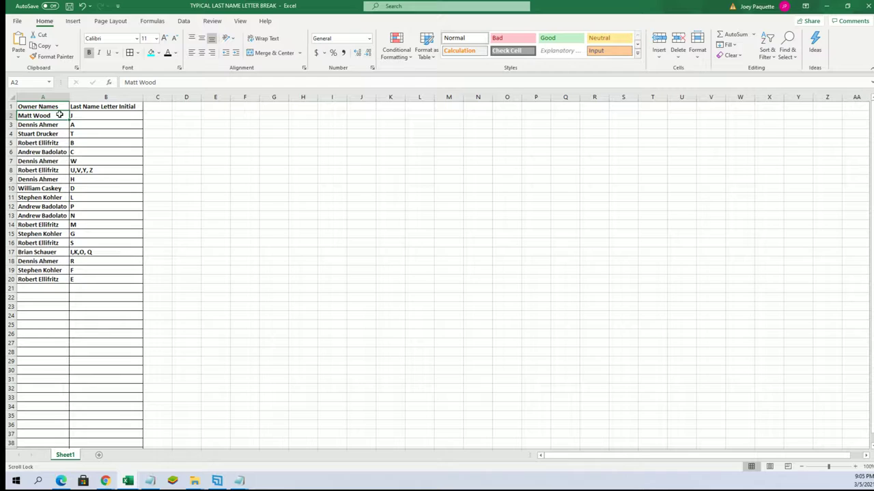
pyautogui.click(854, 466)
pyautogui.click(854, 466)
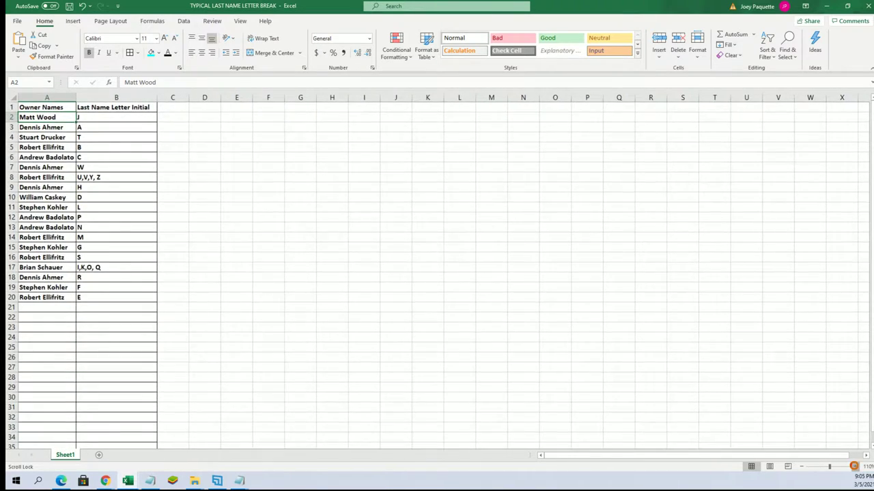
pyautogui.click(854, 467)
pyautogui.click(854, 466)
pyautogui.click(854, 466)
pyautogui.click(854, 466)
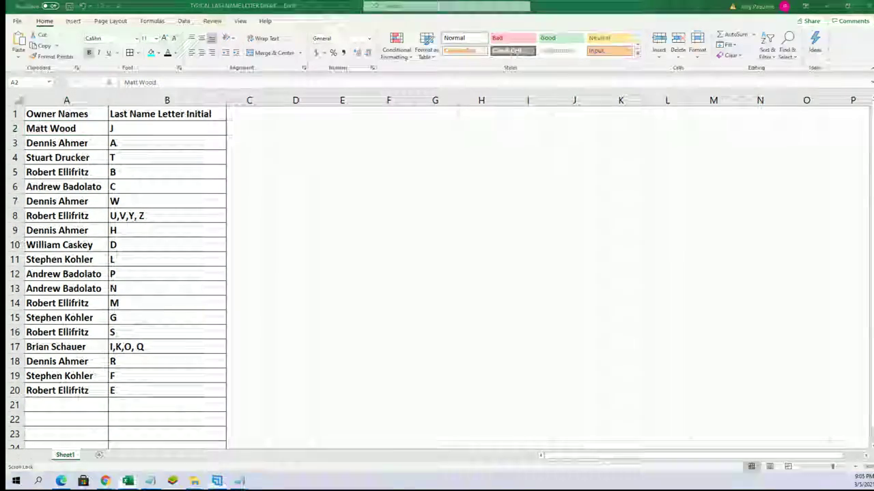